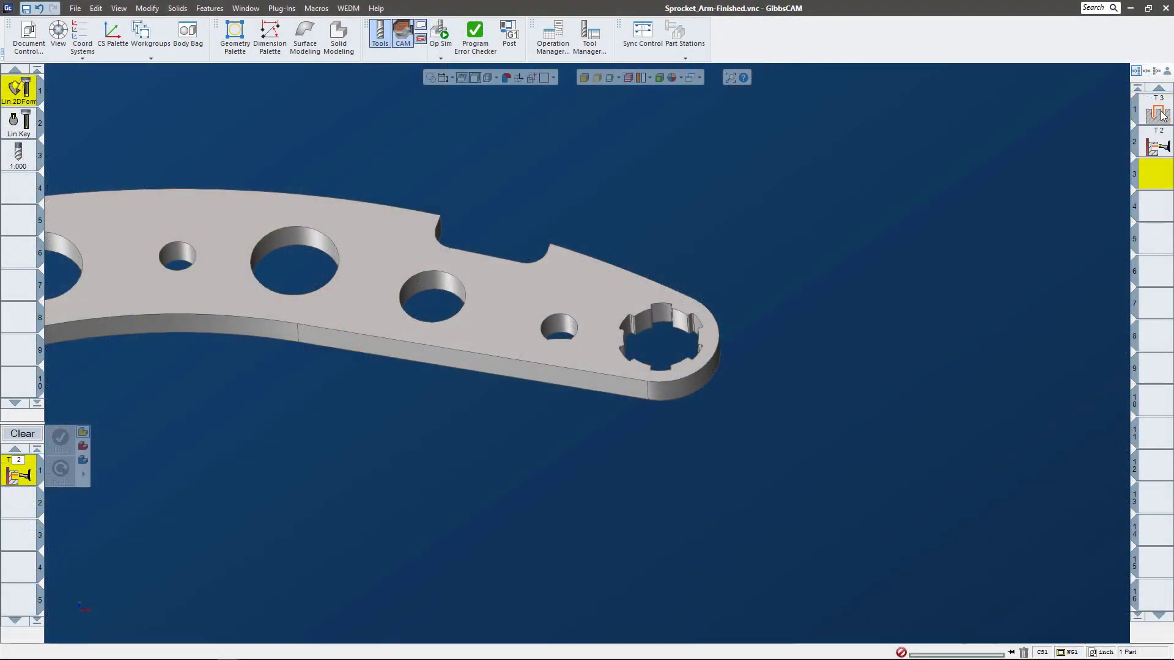
middle_drag(680, 335, 637, 262)
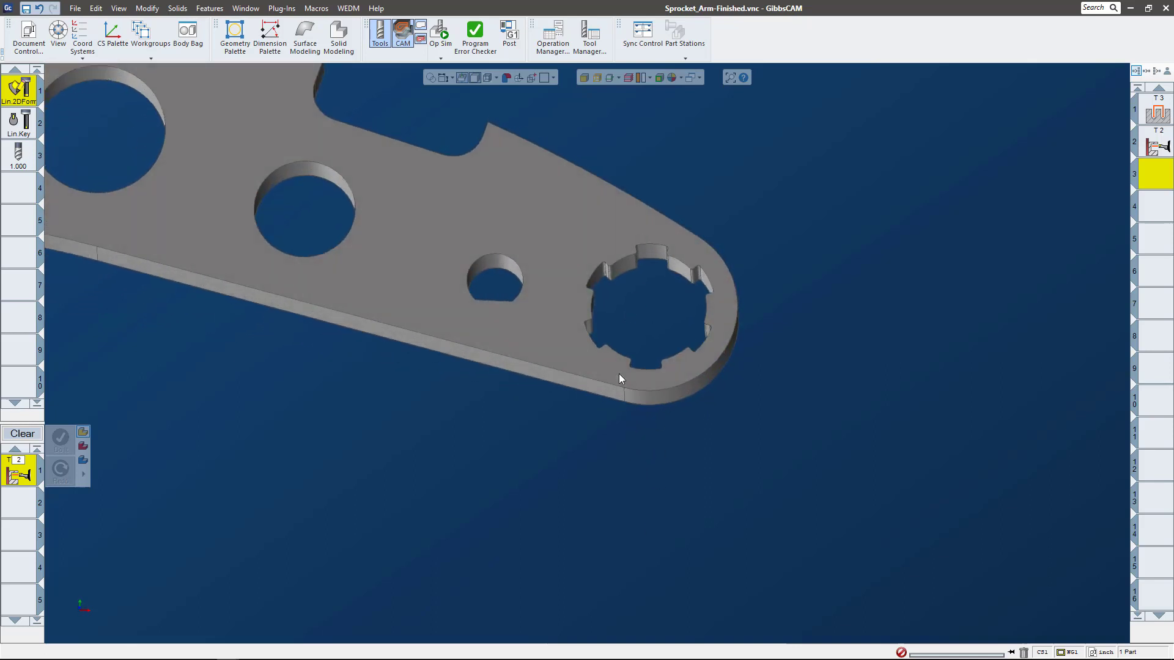
middle_drag(622, 375, 676, 199)
mouse_move(637, 288)
middle_down()
mouse_move(660, 219)
mouse_move(637, 266)
middle_up()
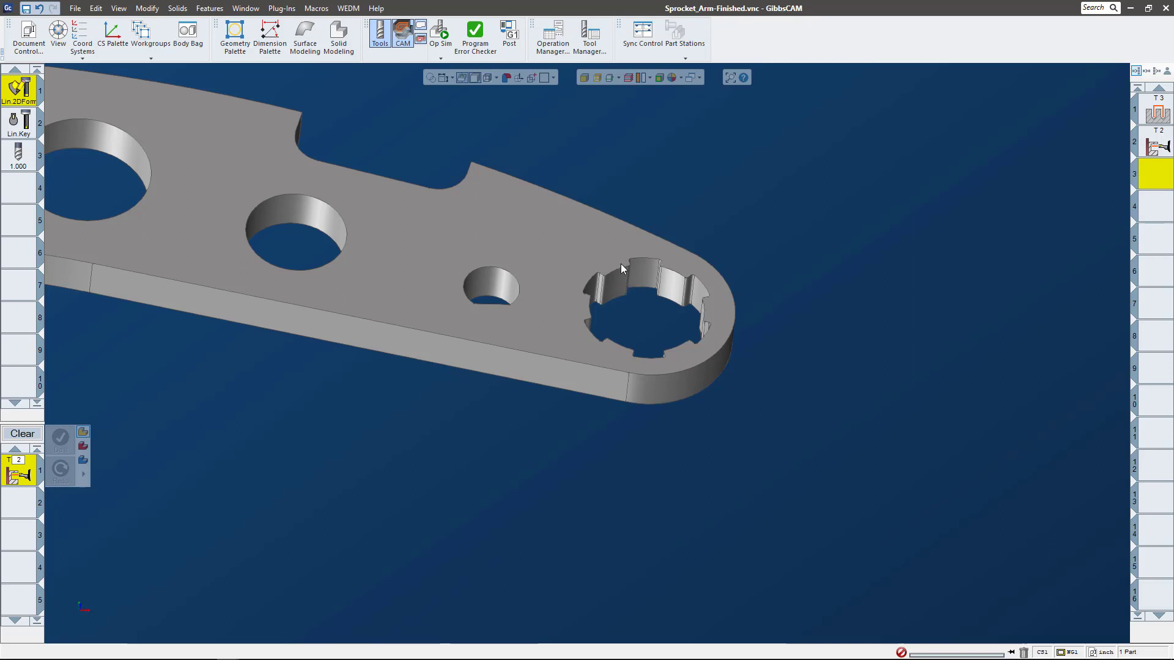
mouse_move(621, 263)
middle_down()
mouse_move(607, 402)
mouse_move(662, 353)
middle_up()
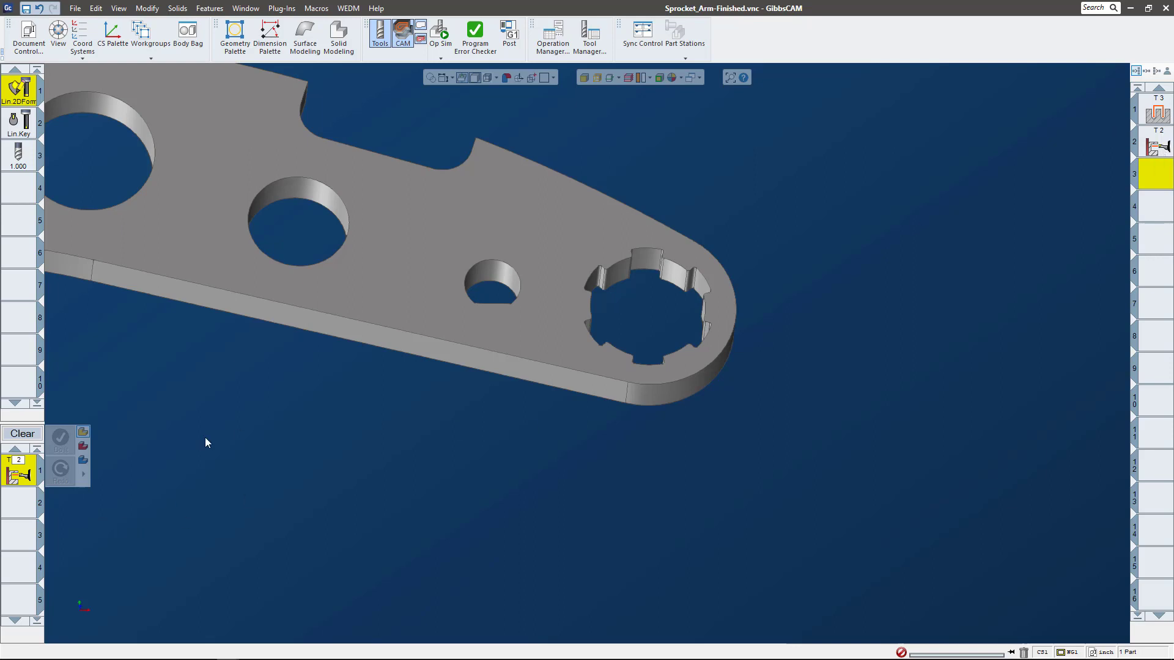
Add a linear broaching process in the second process slot
double_click(26, 506)
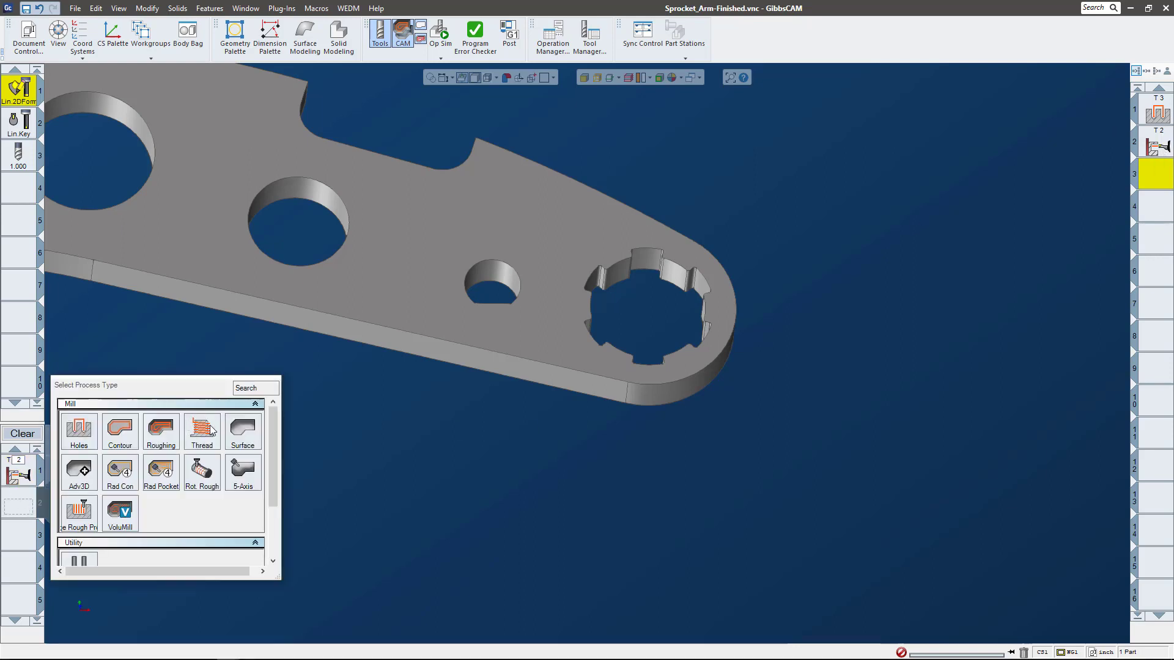
drag(273, 446, 265, 544)
click(72, 543)
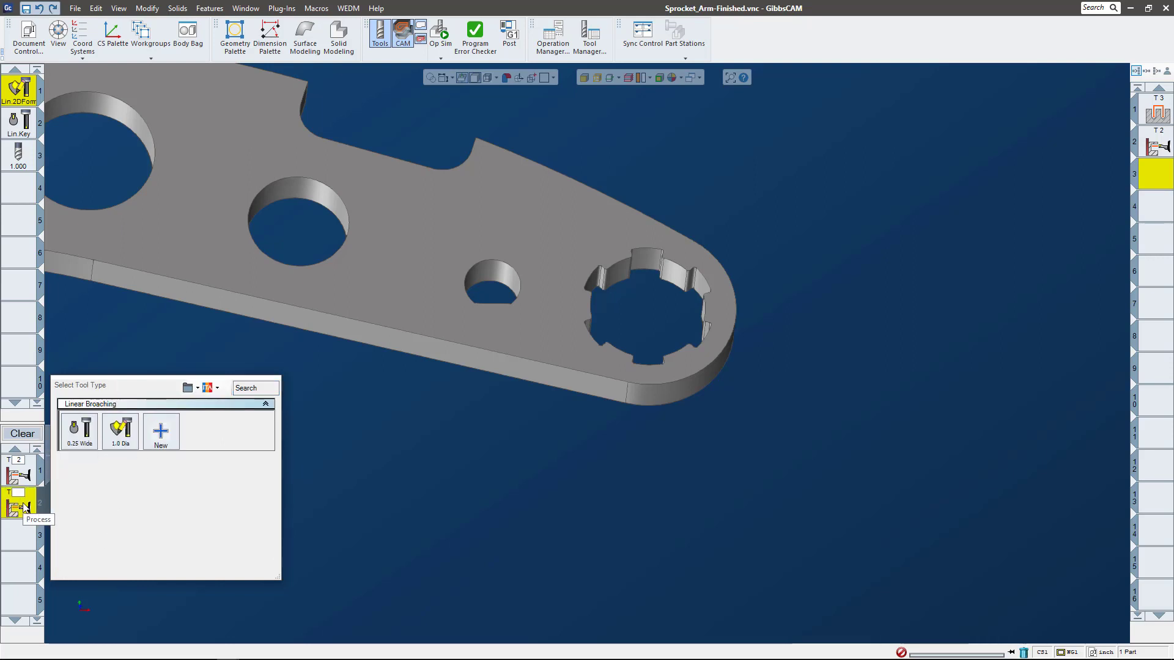
Open the existing linear broaching process for tool 2 and turn off its multiple orientations
double_click(9, 469)
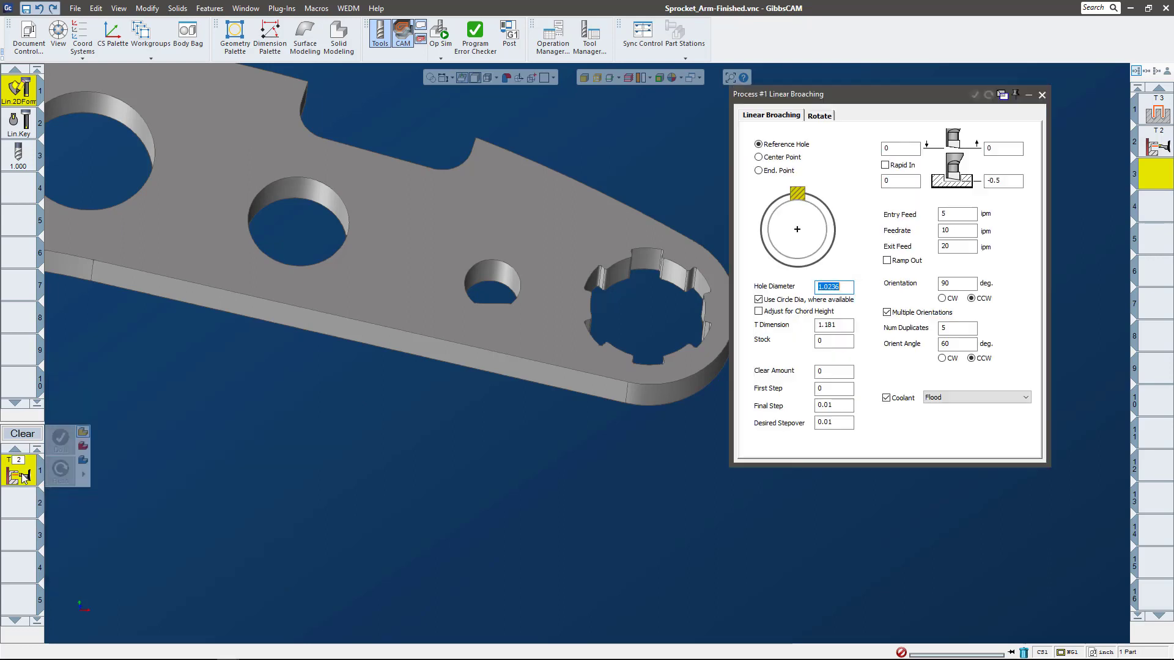
mouse_move(942, 99)
mouse_down()
mouse_move(927, 163)
mouse_move(950, 100)
mouse_move(949, 114)
mouse_up()
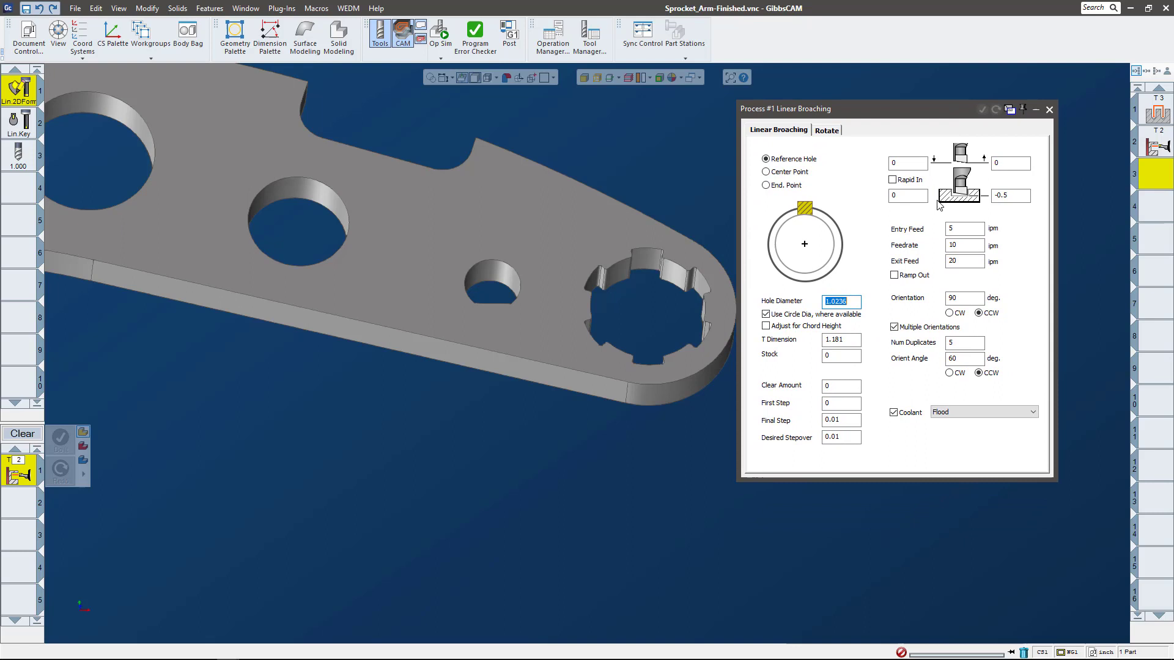
click(907, 329)
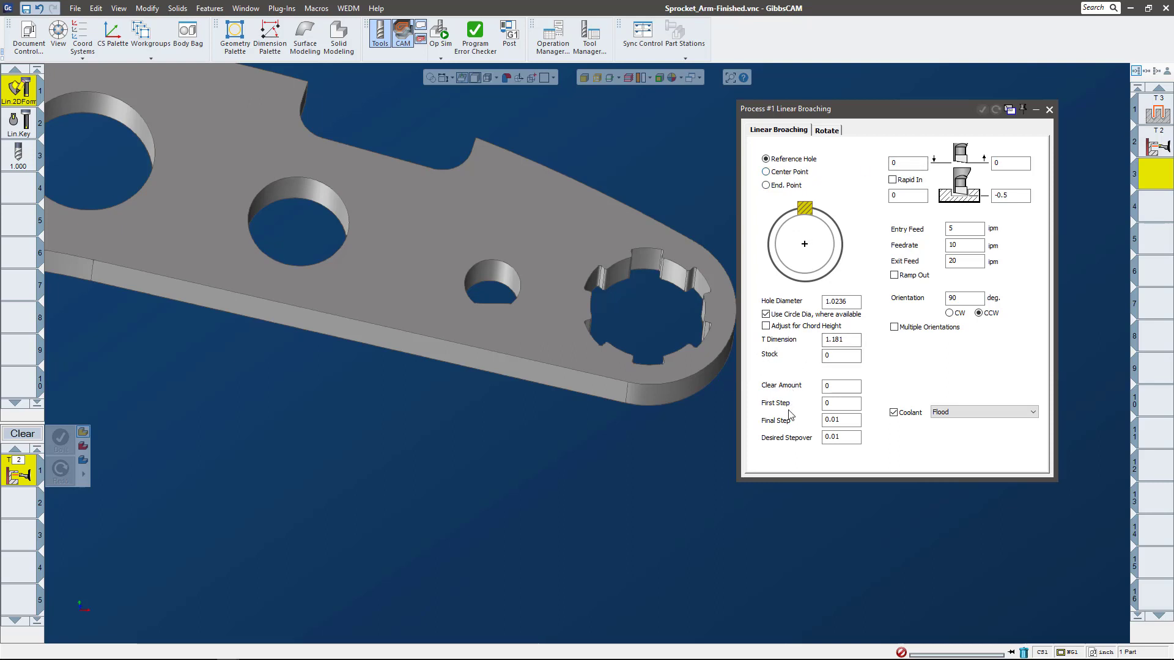
Review the broaching process's T dimension, stock, clear amount, first step and final step settings
click(843, 420)
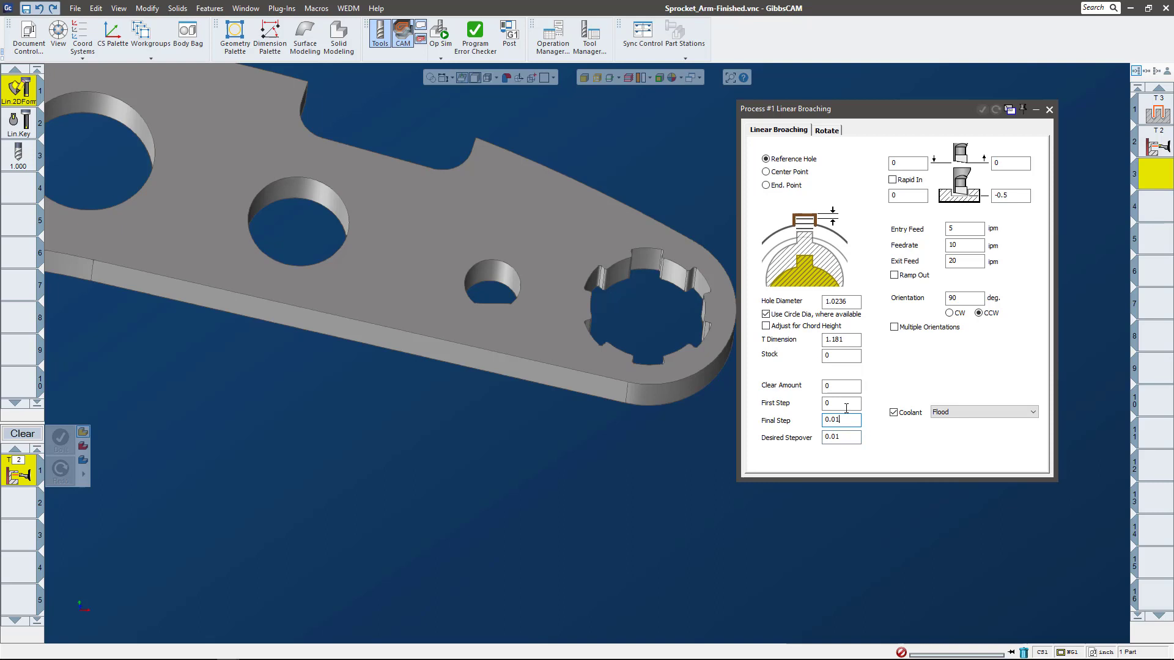
click(846, 405)
click(843, 387)
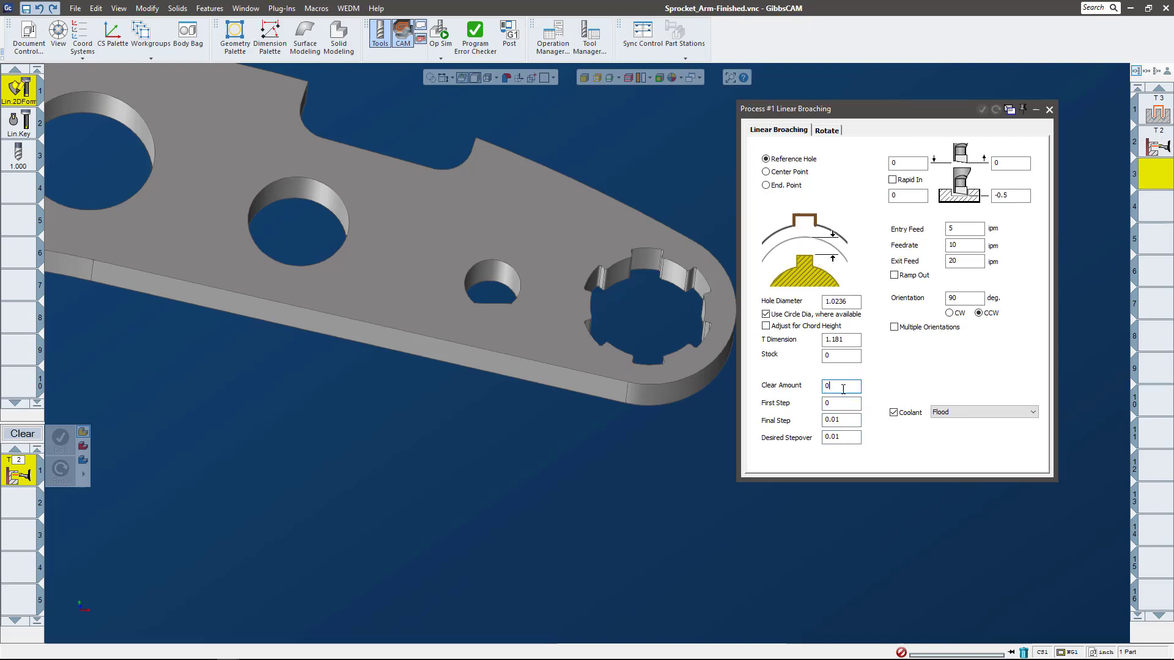
click(849, 341)
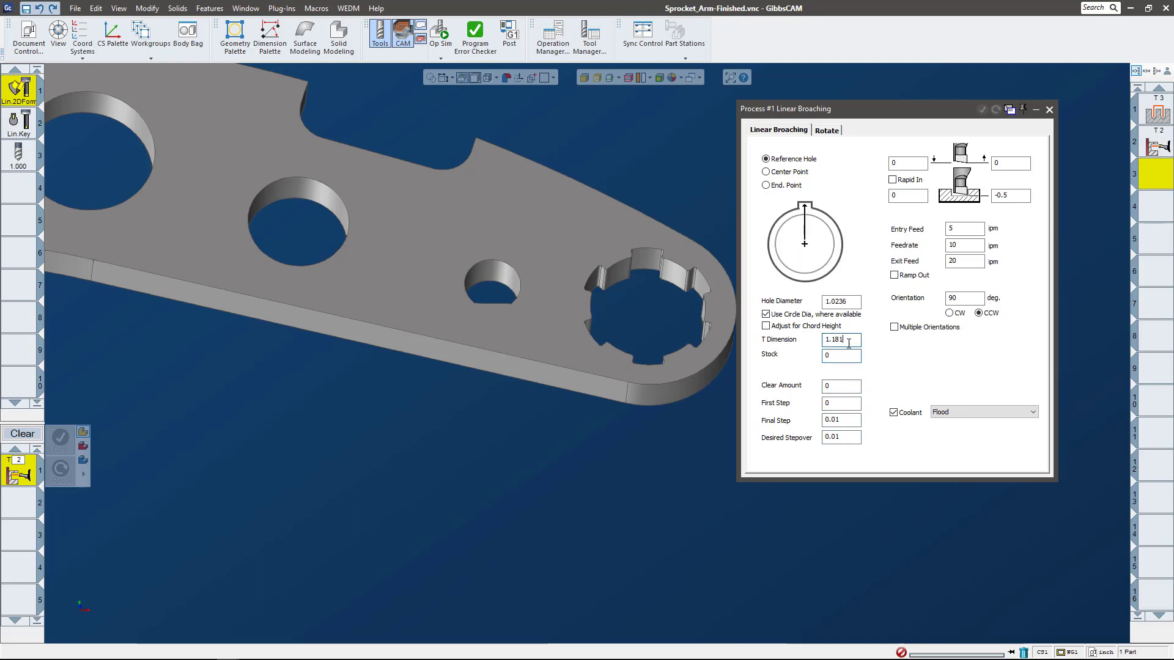
key(Tab)
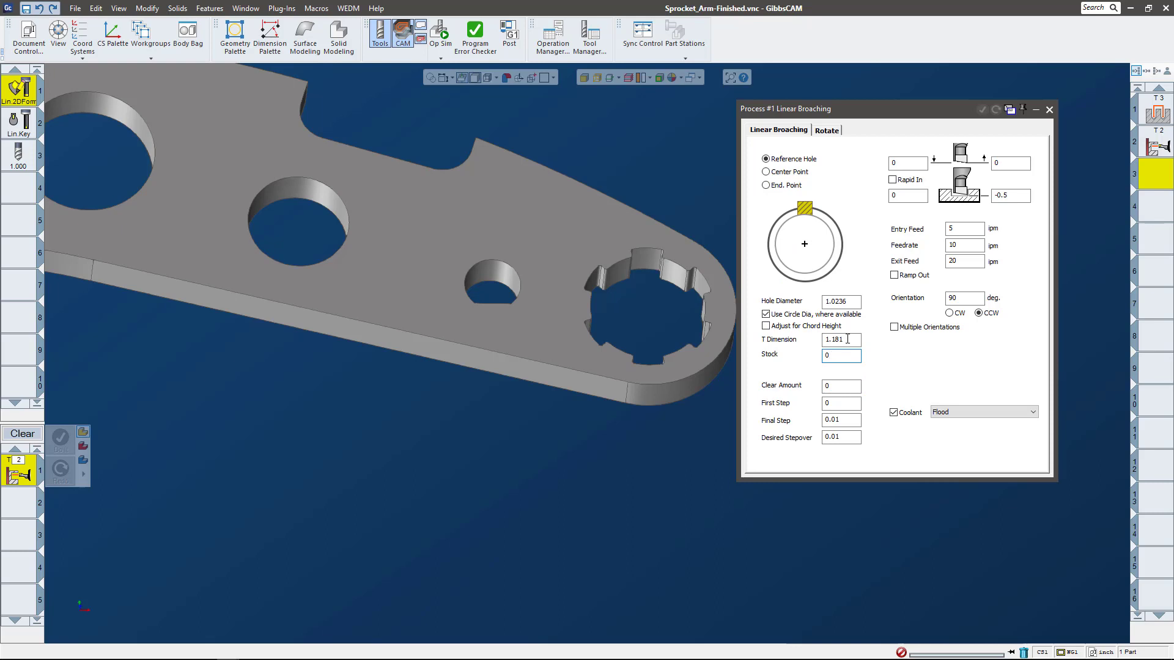
click(850, 386)
click(848, 404)
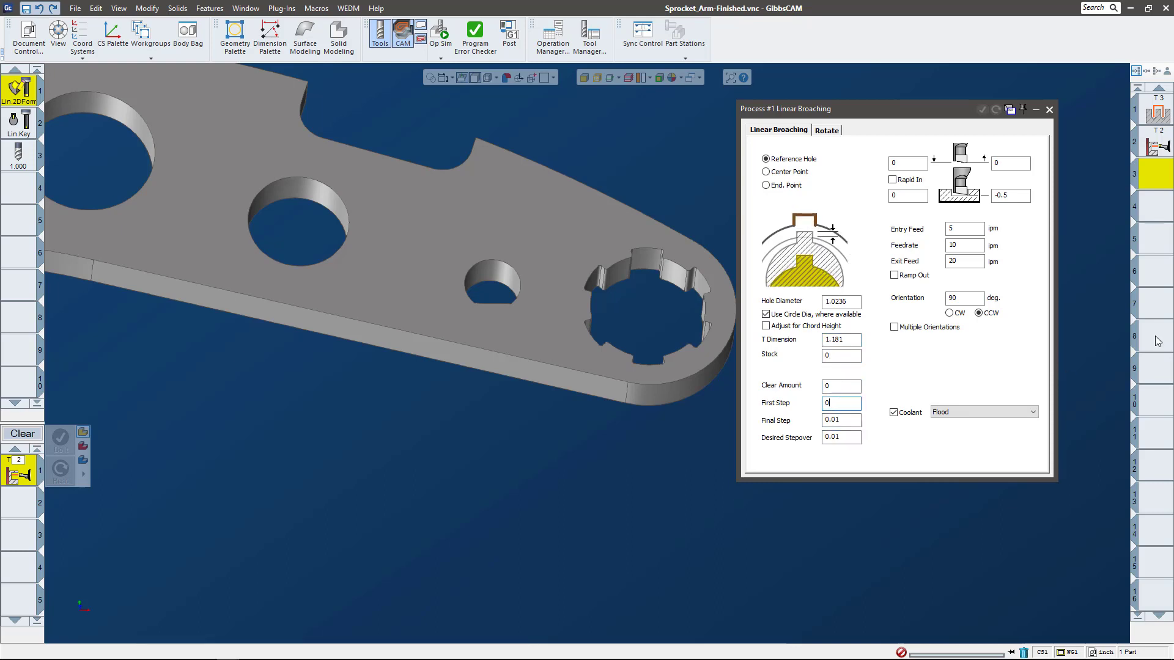
Turn multiple orientations back on in the linear broaching process and close its settings
click(894, 327)
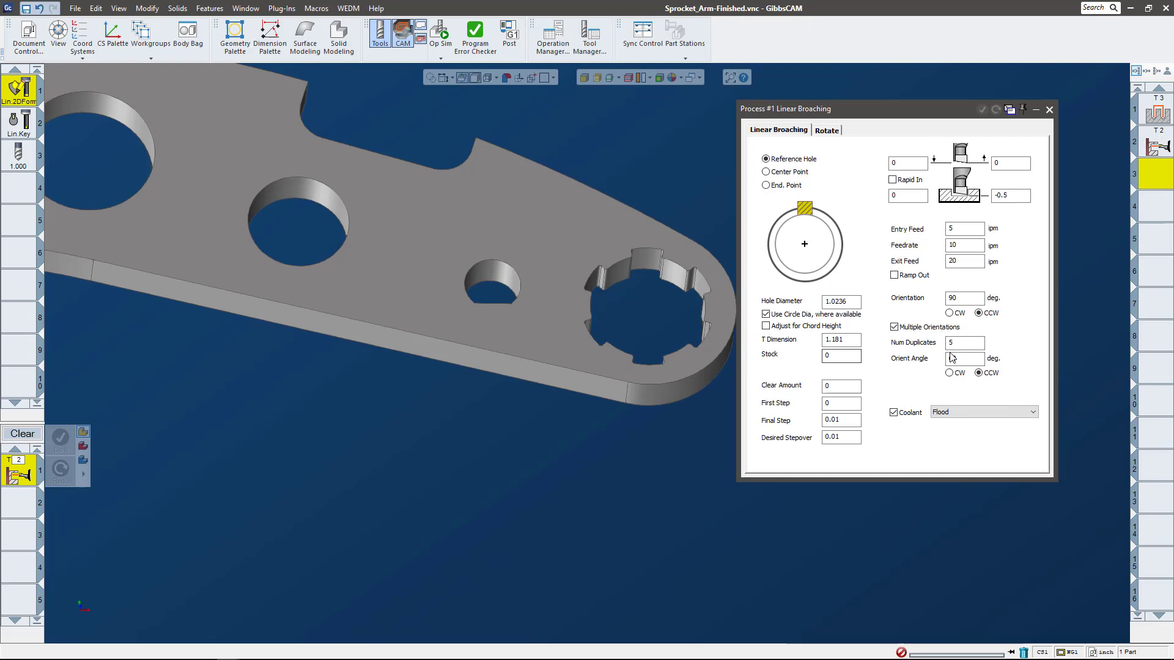
click(1049, 111)
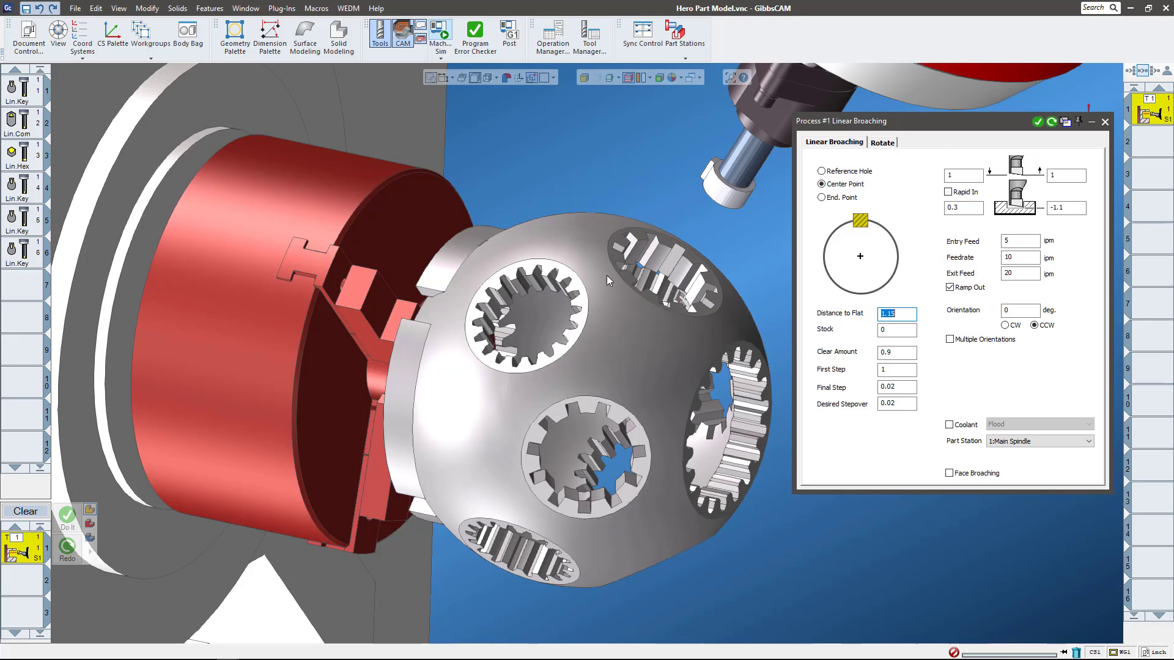
Simulate the single-slot linear broaching operation on the spherical part with Tool Sim
click(441, 55)
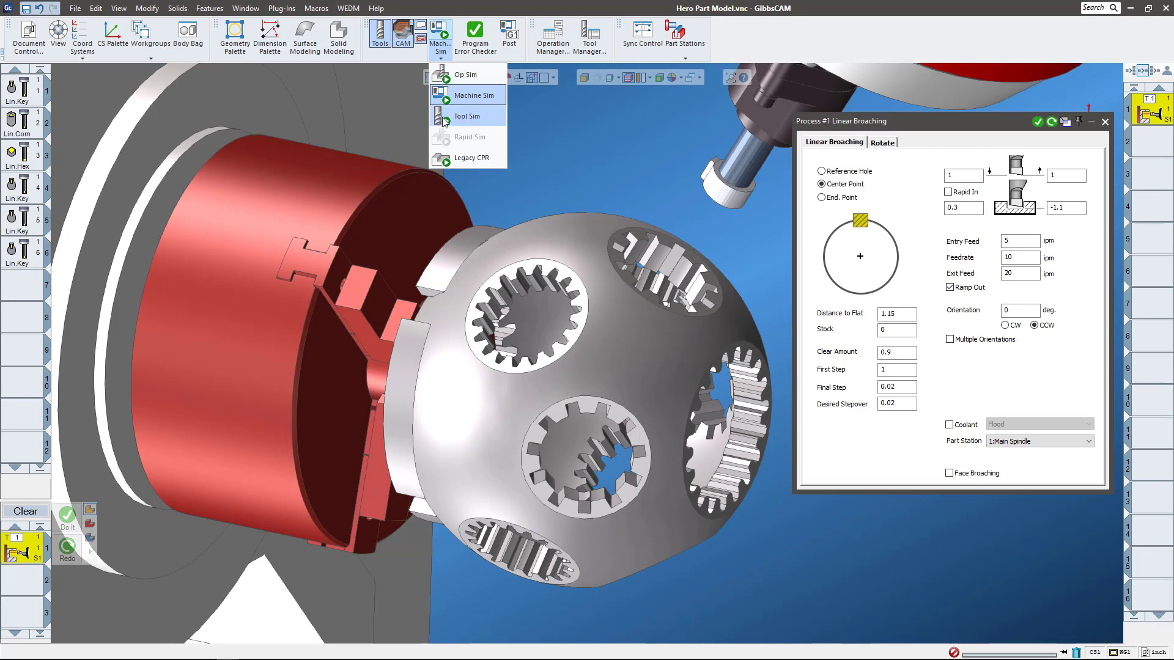
click(444, 119)
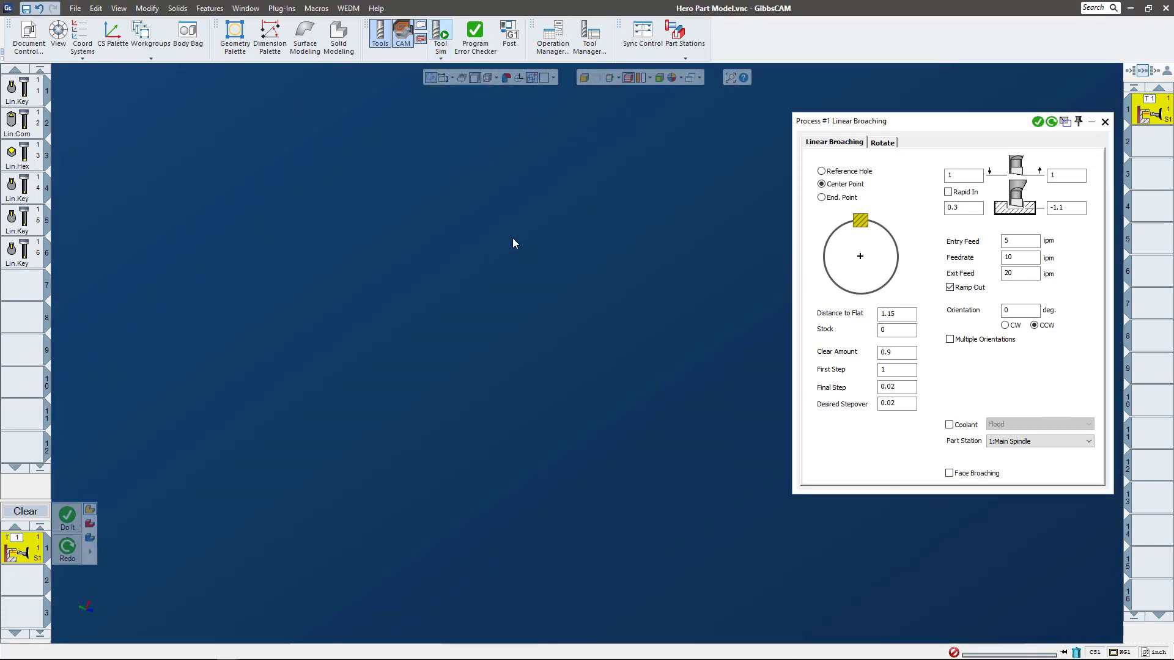
scroll(511, 243, up, 5)
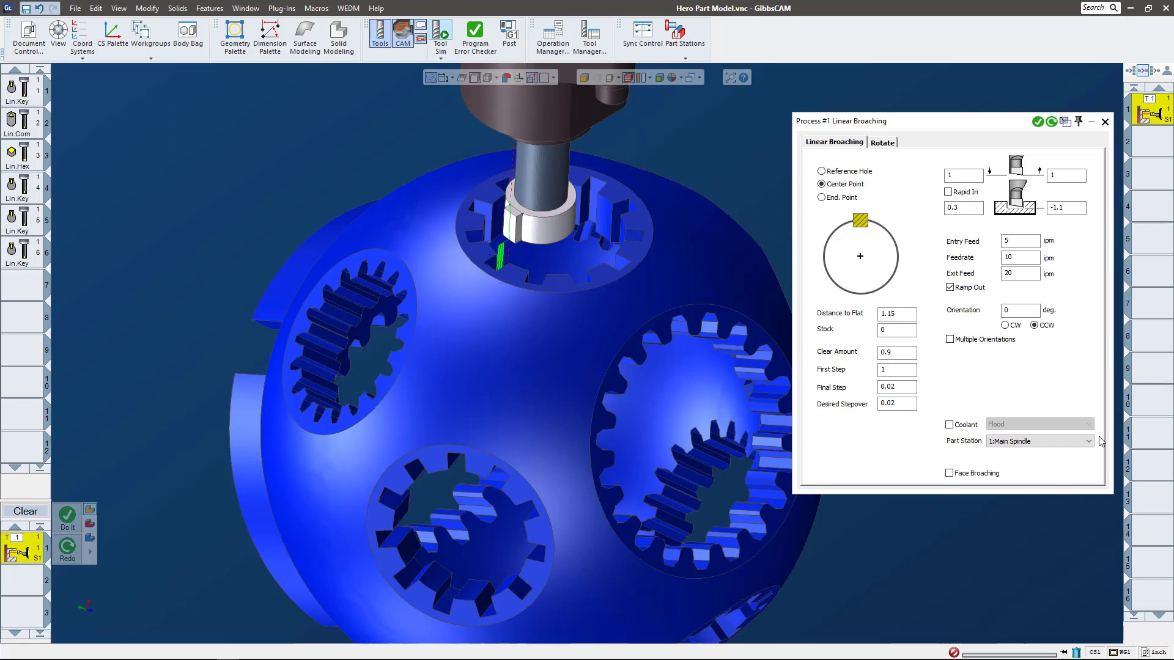
Enable multiple orientations for the linear broaching process, with 11 duplicates at a 32.72-degree clockwise orient angle
click(950, 340)
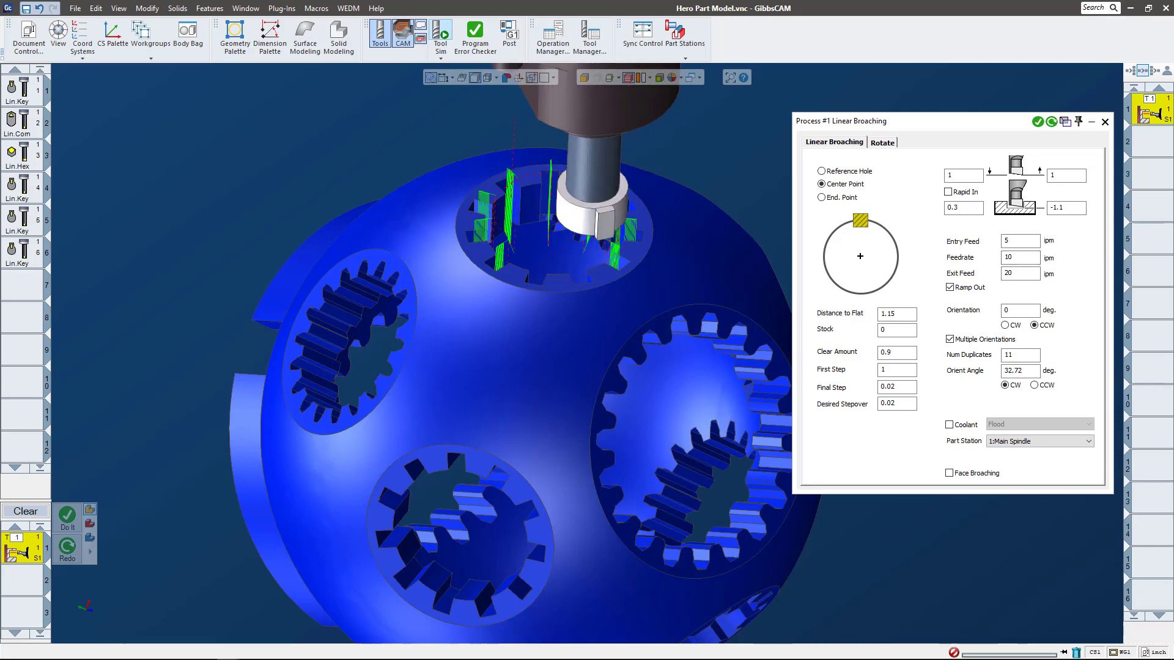
scroll(479, 511, down, 3)
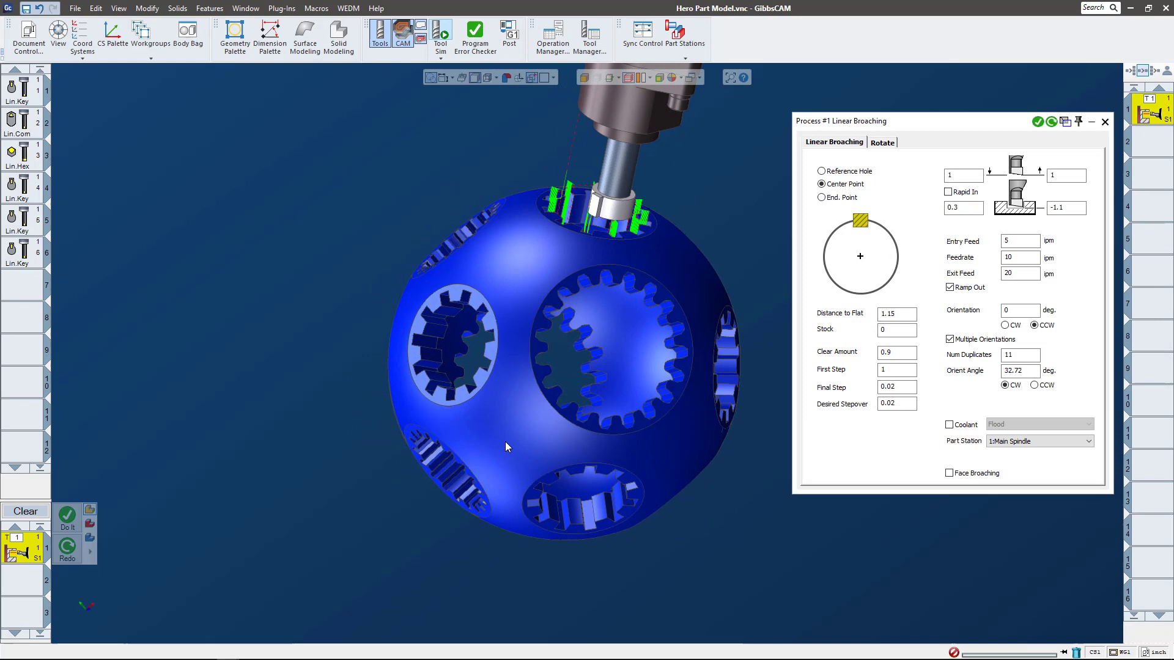
Set the process's rotary duplicates to 3 times about C, regenerate the operation, and close the process settings
click(882, 142)
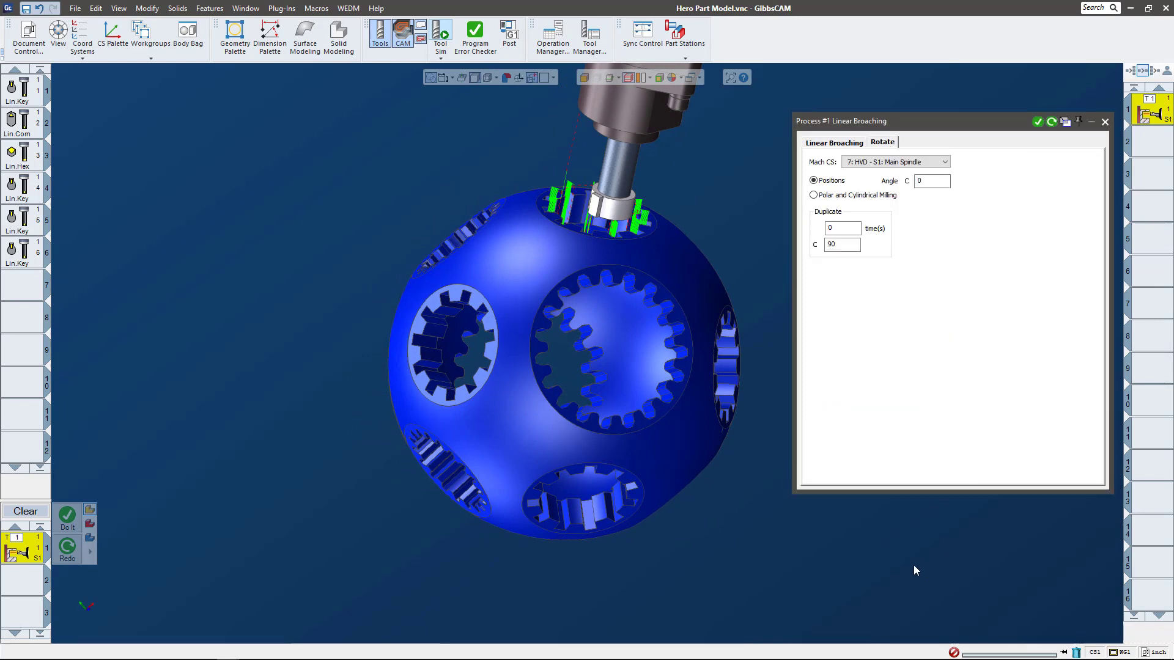
click(850, 230)
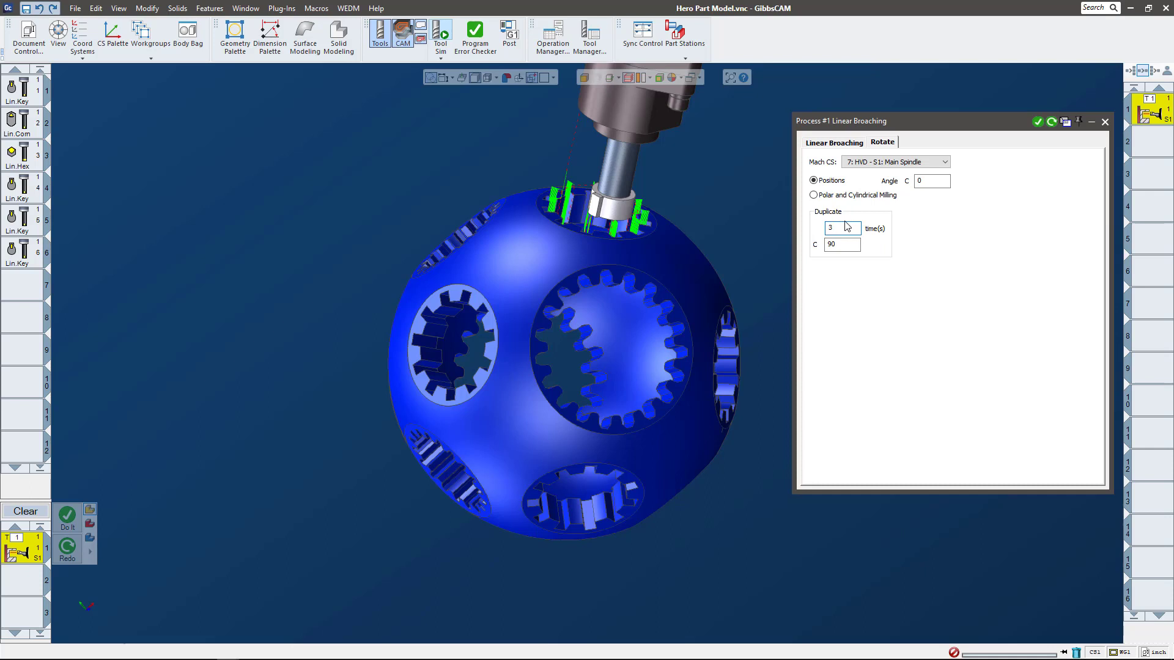
text(3)
click(1052, 122)
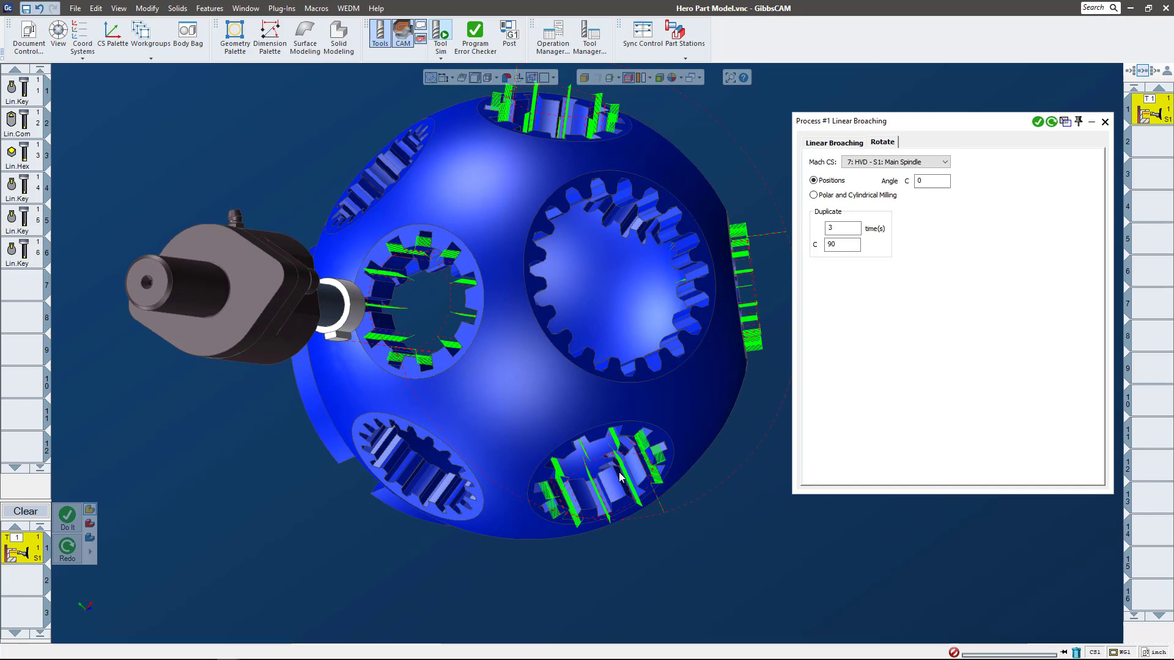
click(1105, 122)
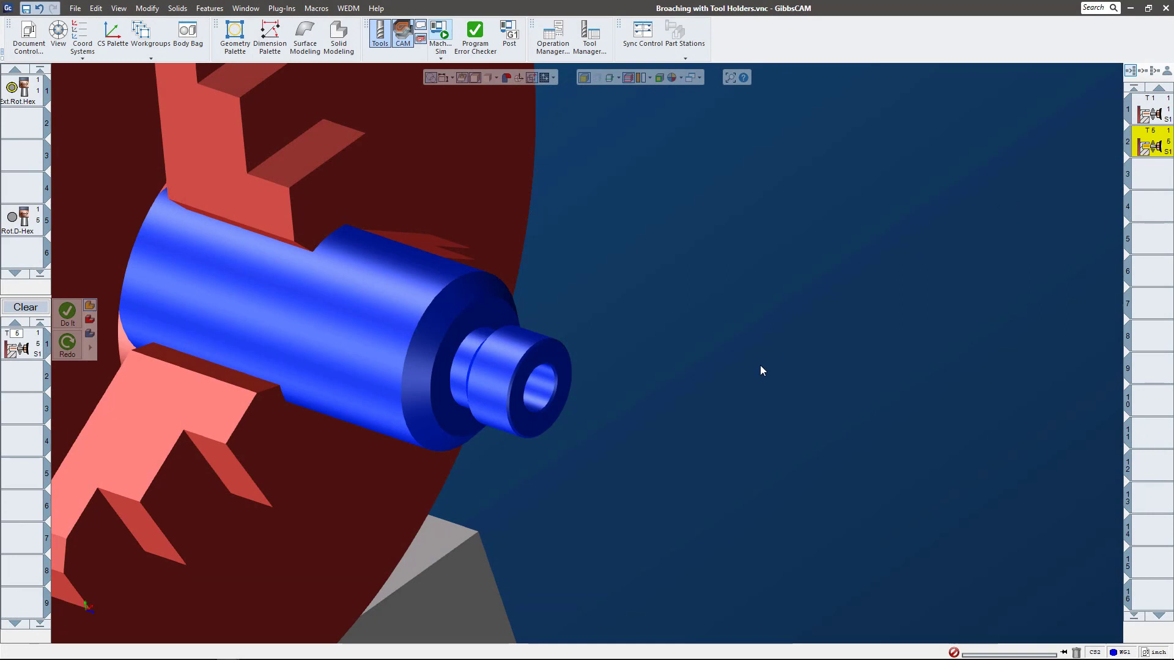
Load the rotary broaching operation for tool 1 and review its feed, spindle, RPM and face broaching settings
click(1152, 116)
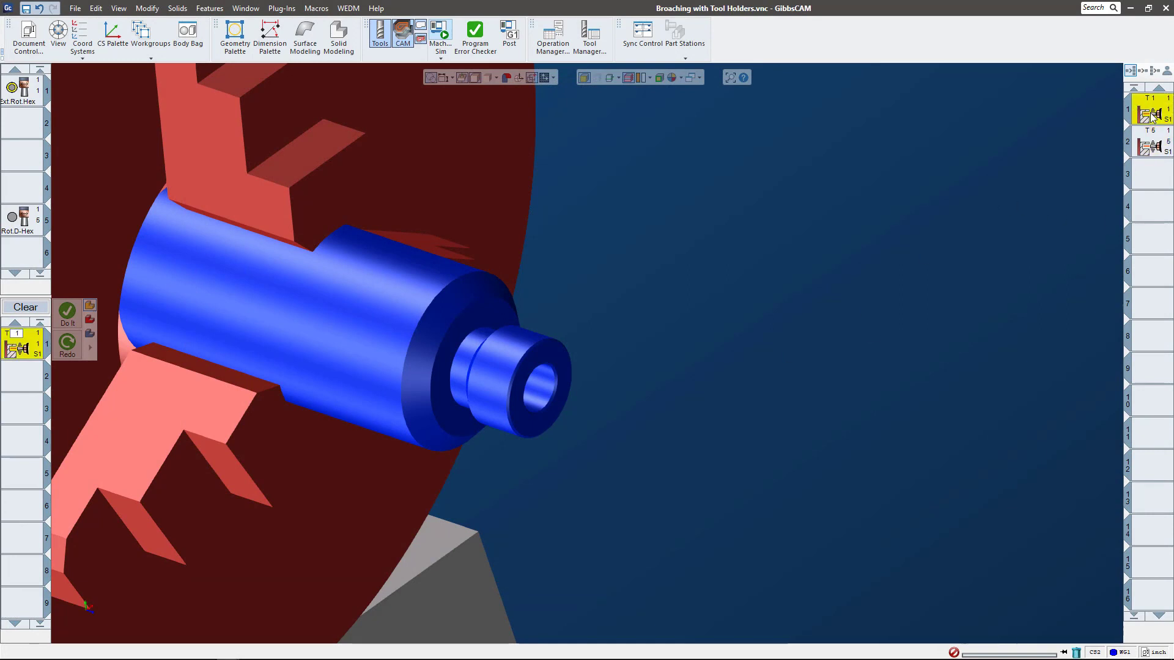
double_click(17, 343)
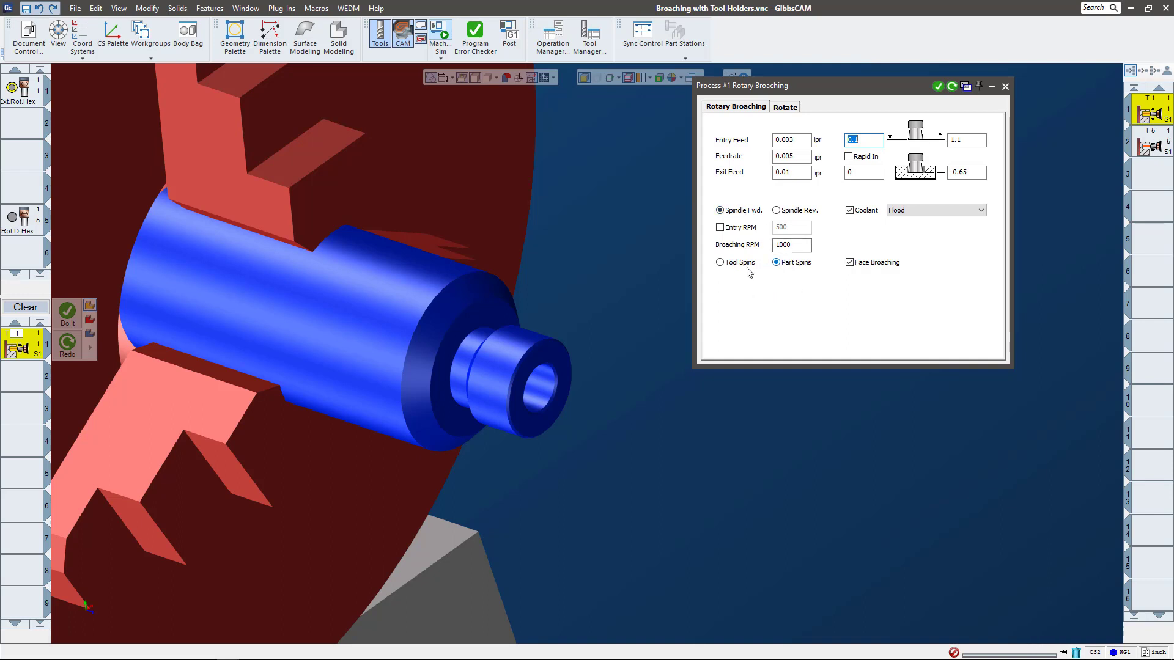
click(1004, 88)
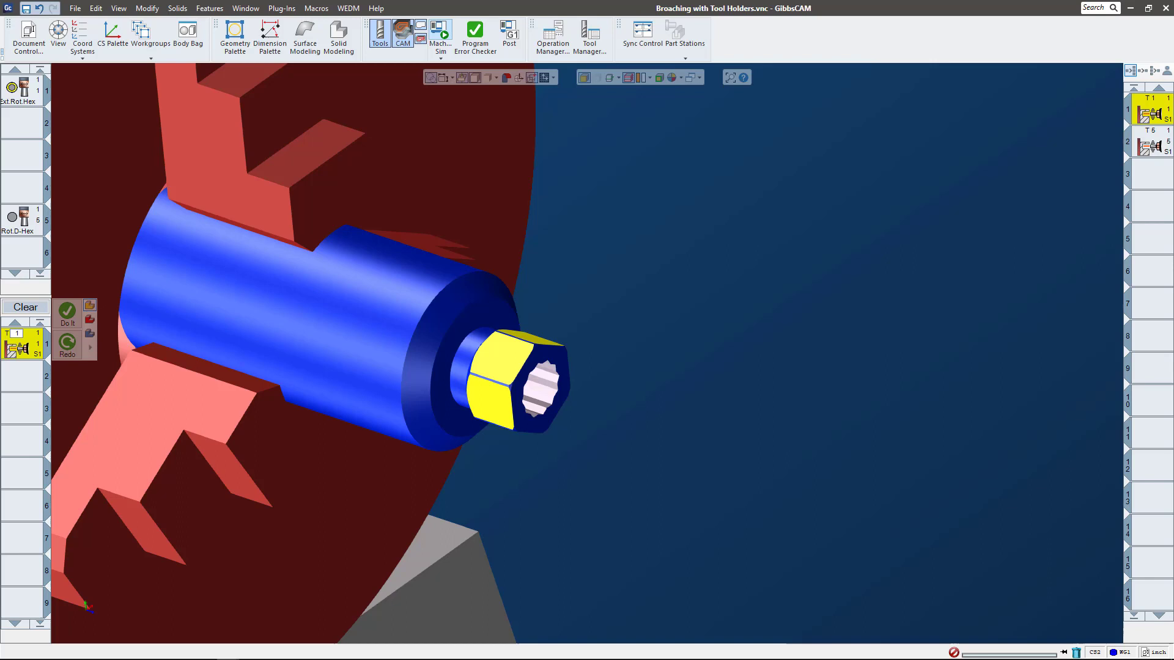
middle_drag(547, 444, 727, 461)
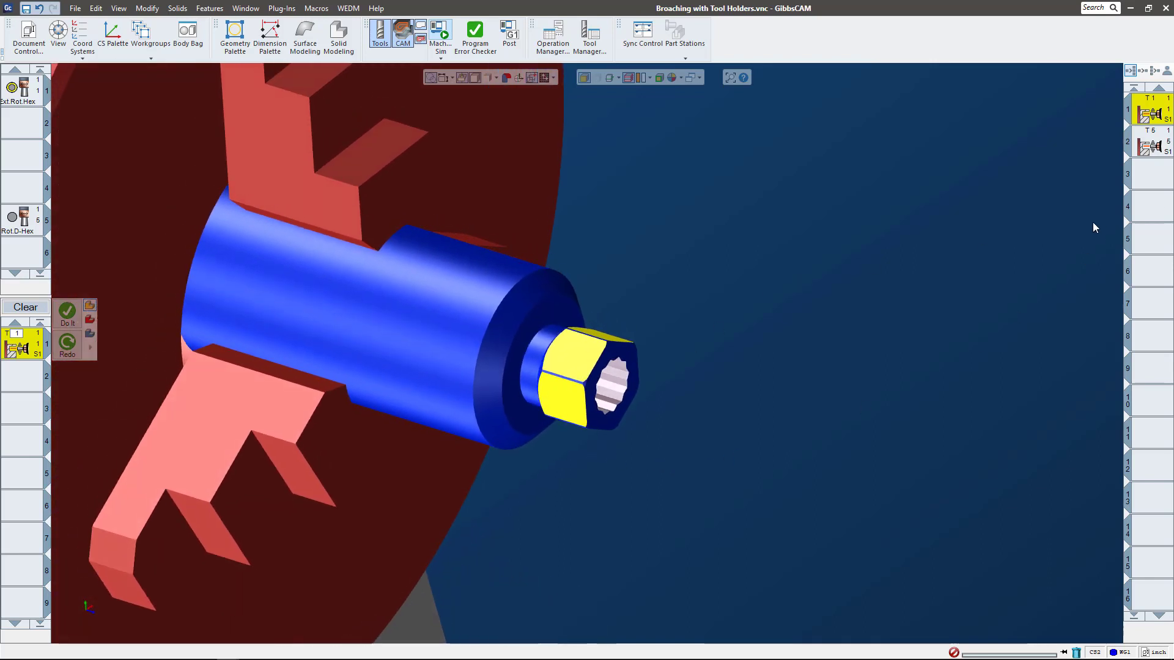